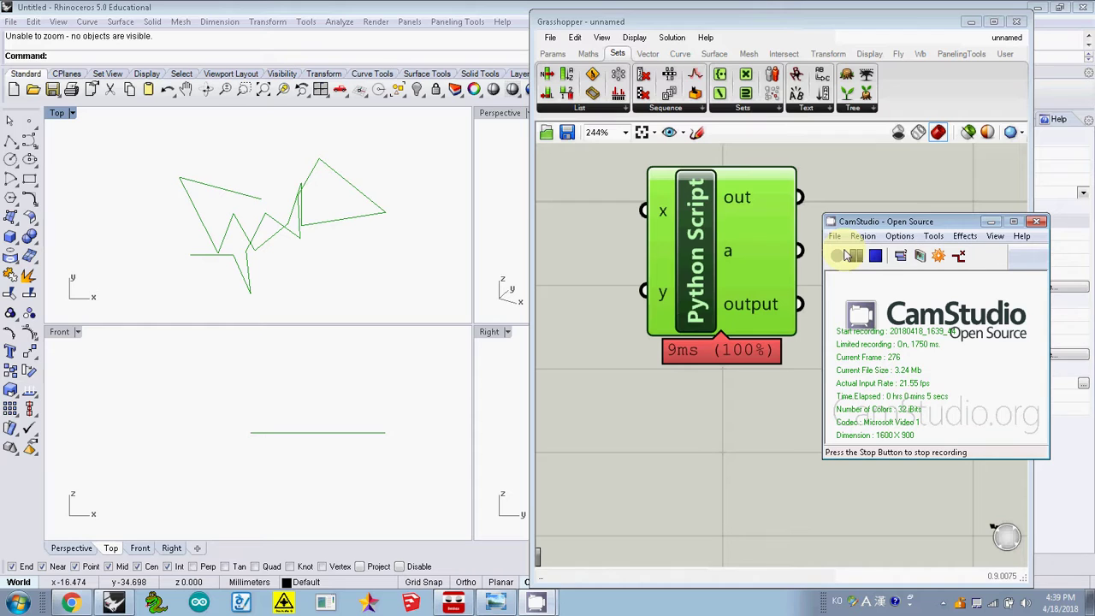
- Refocus the canvas and zoom in on the Python Script component's inputs
left_click(676, 237)
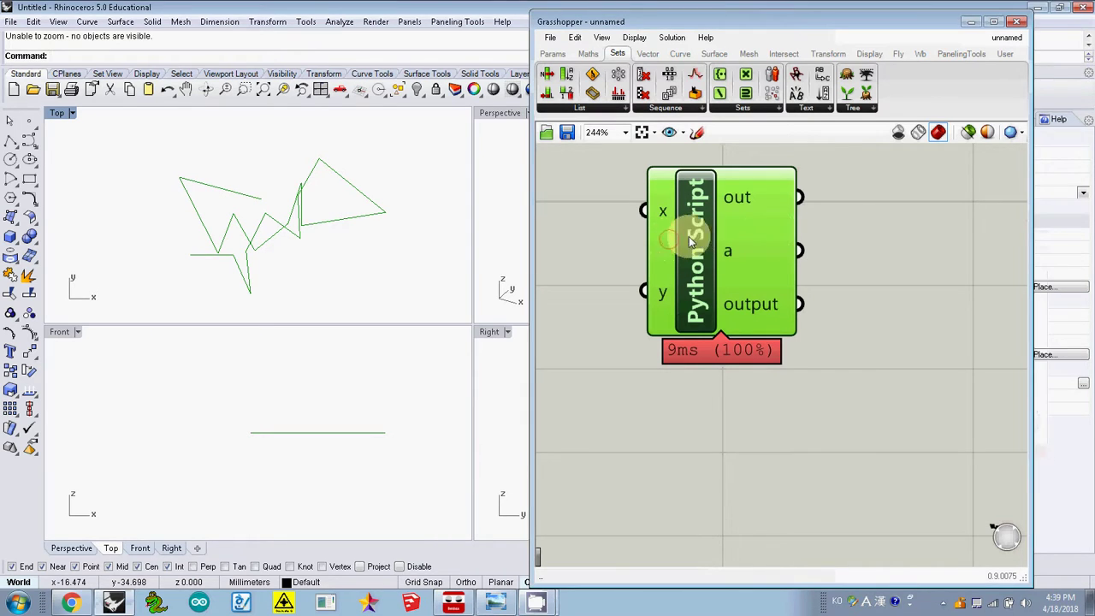
scroll(668, 233, "up", 3)
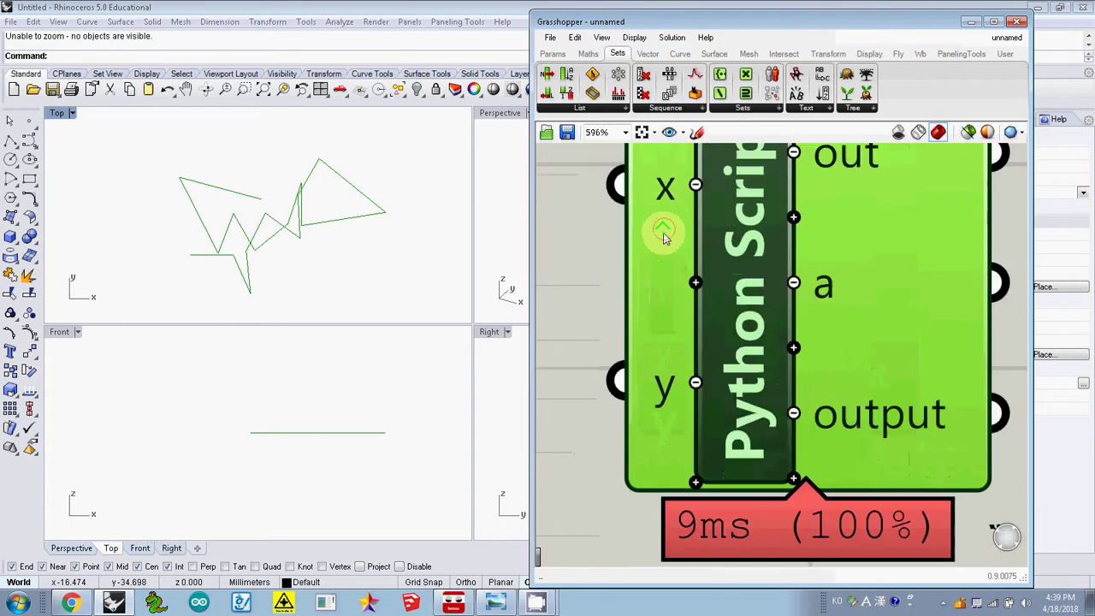
scroll(665, 235, "down", 2)
scroll(664, 235, "up", 3)
scroll(661, 210, "down", 2)
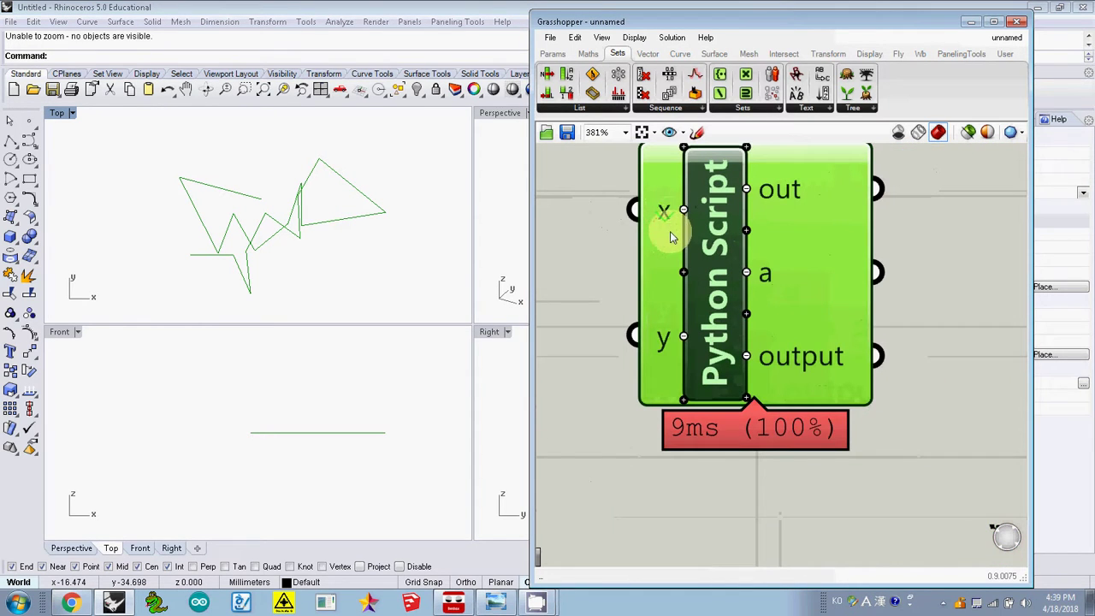
scroll(672, 239, "up", 2)
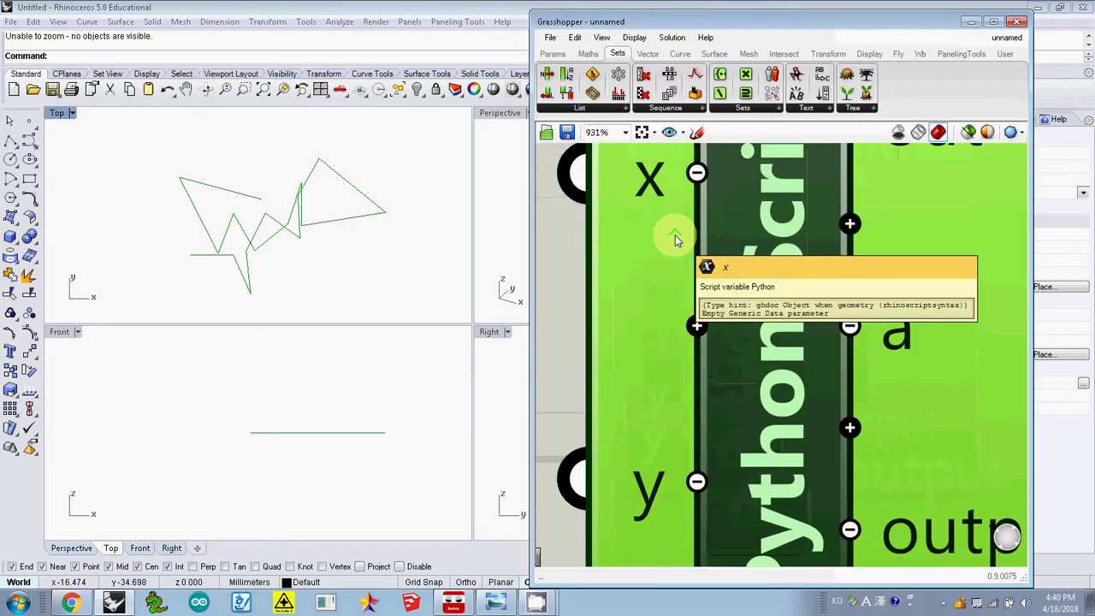
scroll(676, 244, "down", 3)
- Add a new top input named iter to the Python Script and move the component down-right
left_click(681, 171)
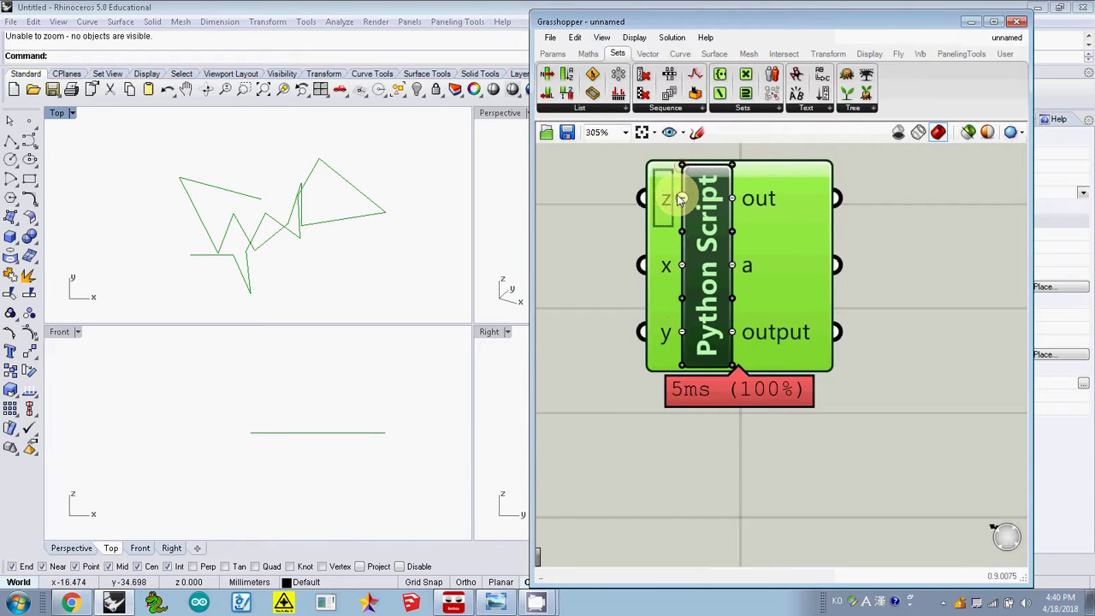
right_click(667, 203)
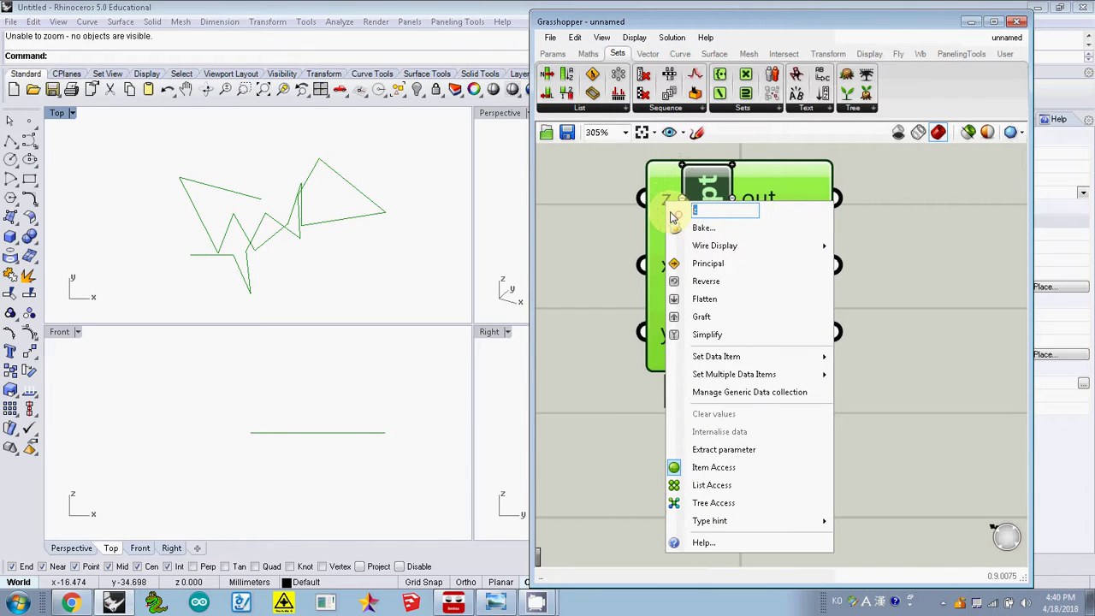
type("inter")
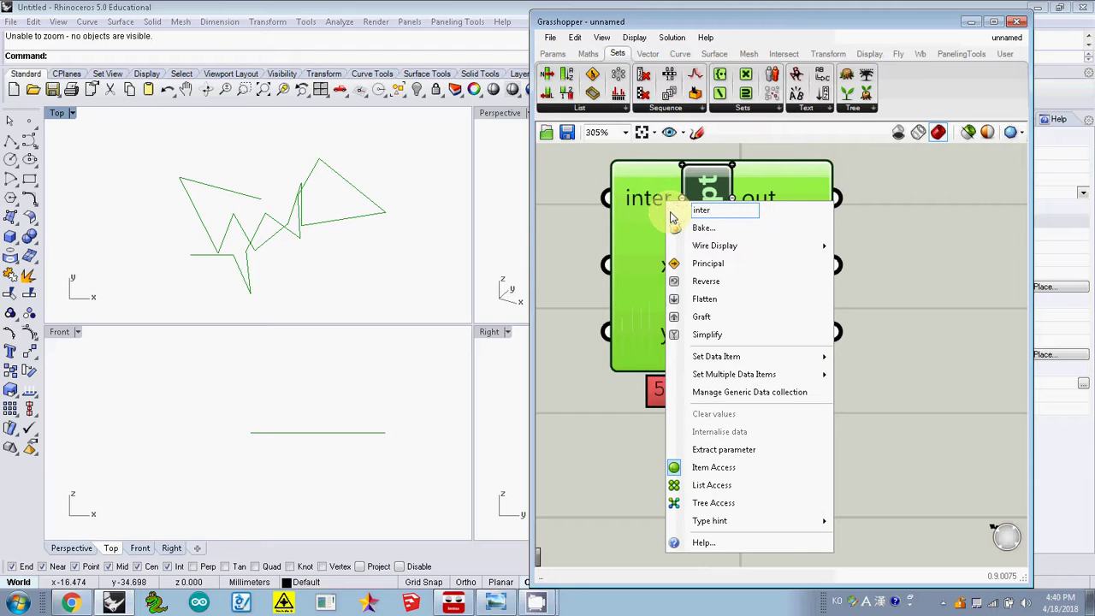
key("BackSpace")
key("BackSpace")
key("BackSpace")
key("BackSpace")
type("ter")
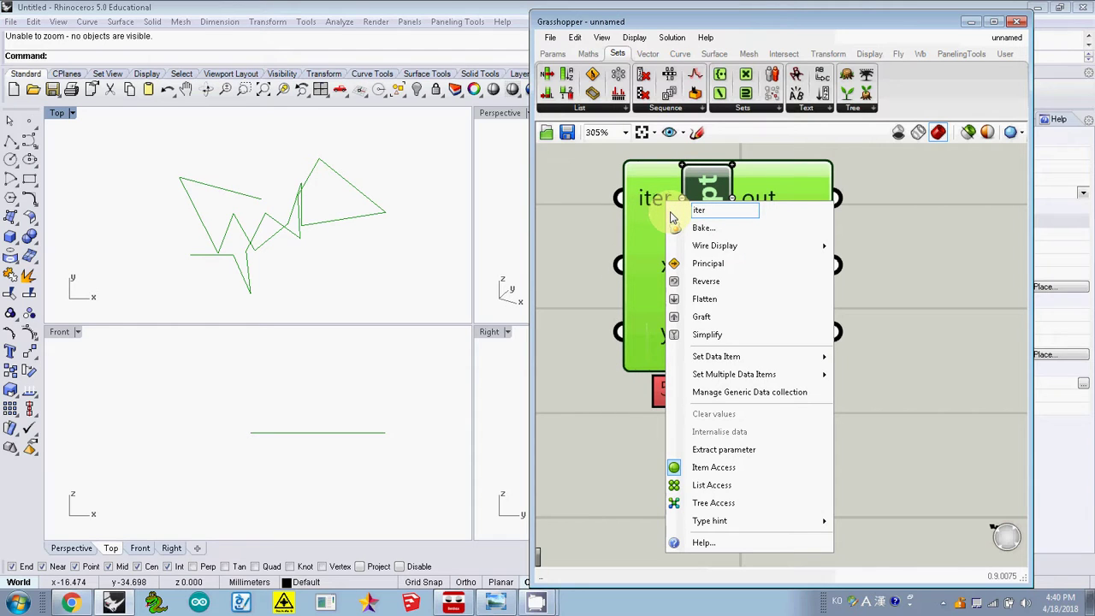
left_click(571, 232)
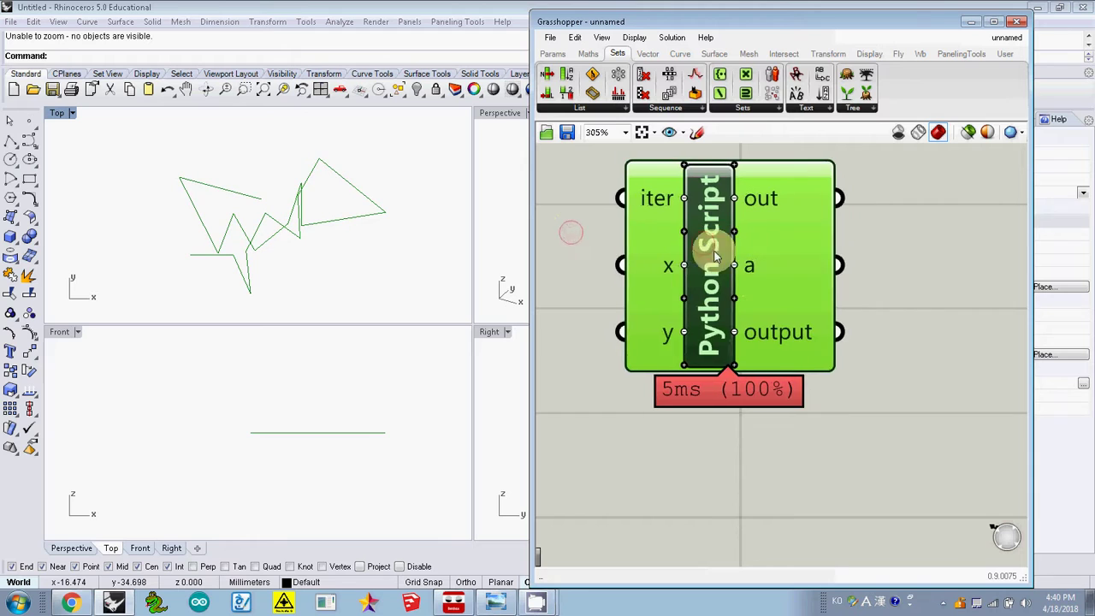
left_click_drag(718, 255, 889, 407)
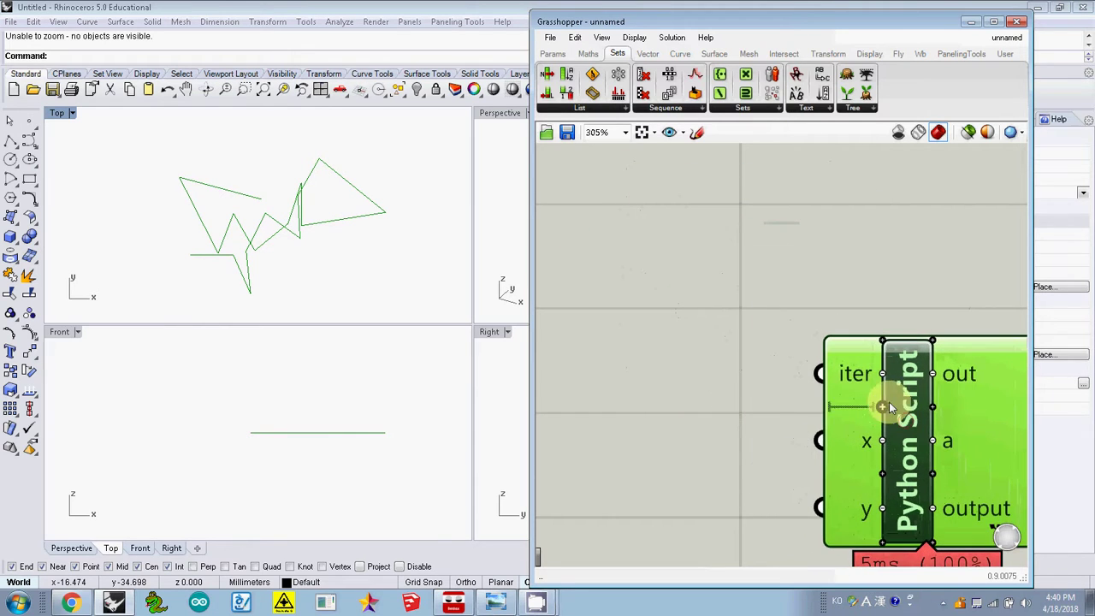
- Place a Number Slider on the canvas by entering 5 in the canvas search
left_click(695, 306)
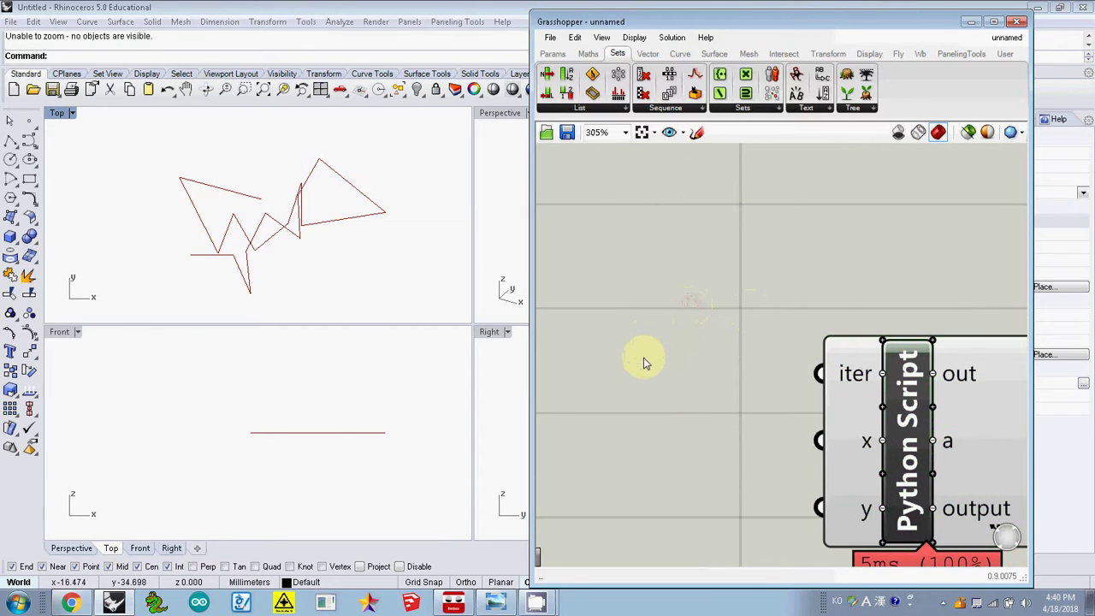
left_click(651, 340)
left_click(646, 368)
left_click(644, 368)
double_click(646, 369)
type("5")
key("Return")
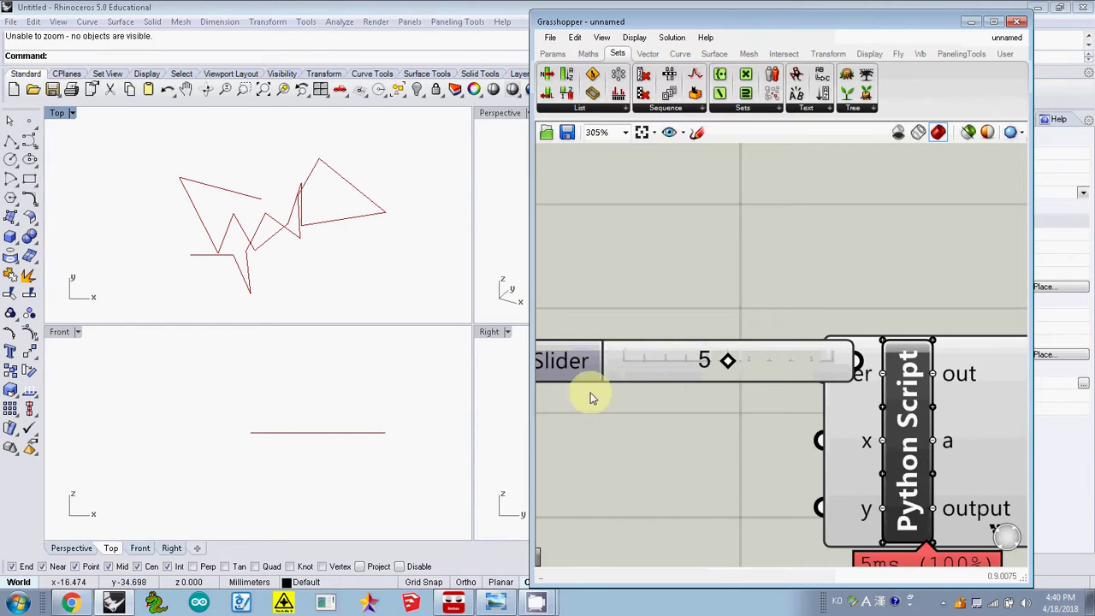
- Move the Python Script component further right and set the slider to 10
scroll(592, 398, "down", 3)
left_click(820, 411)
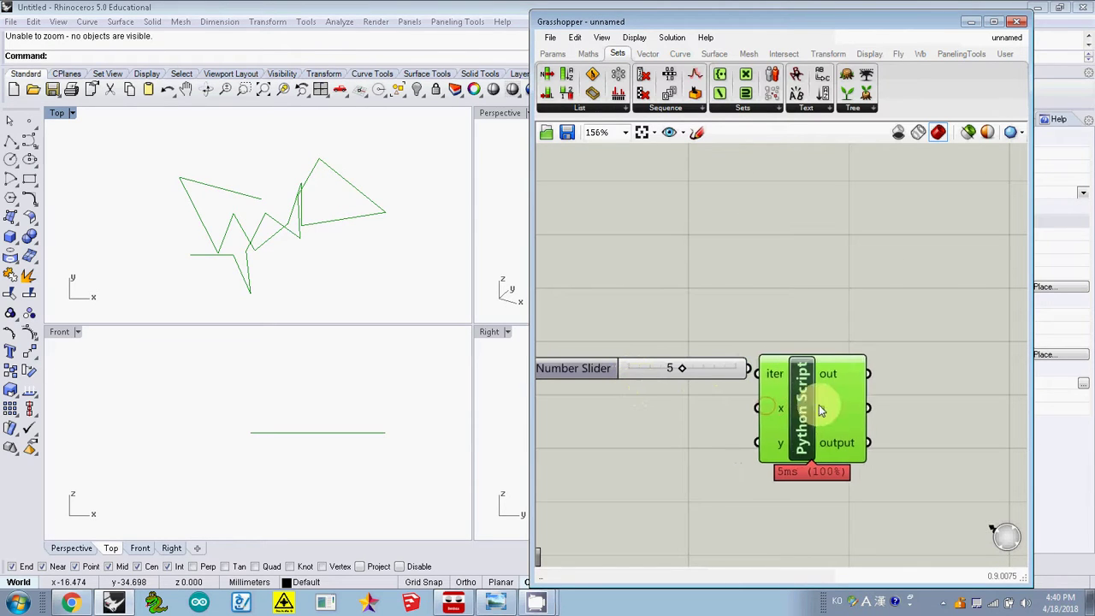
left_click_drag(820, 411, 919, 407)
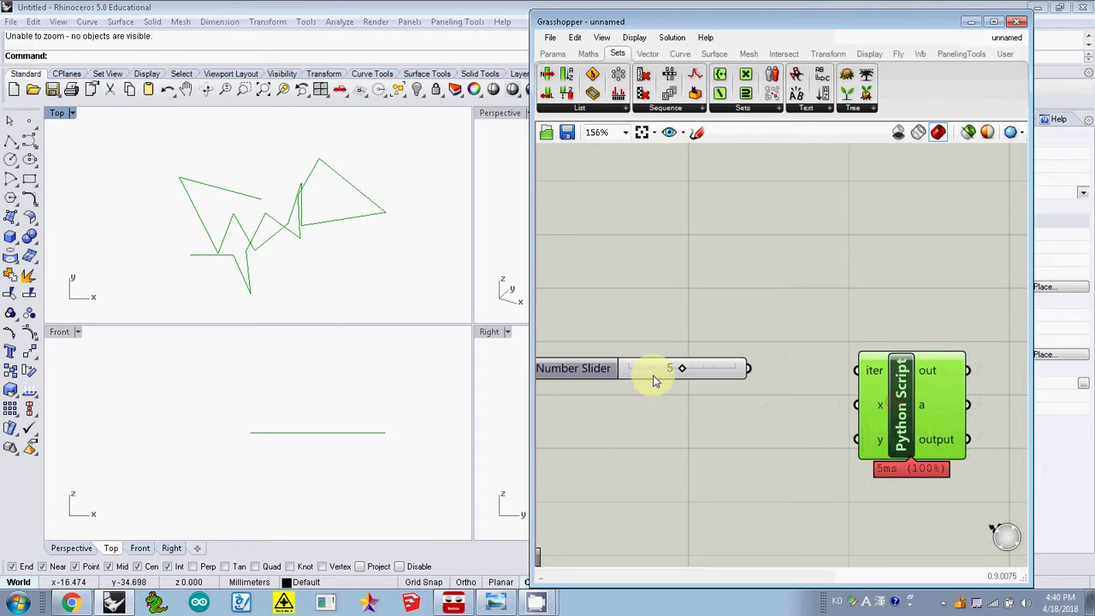
mouse_move(682, 368)
left_mouse_down()
mouse_move(638, 379)
mouse_move(740, 379)
left_mouse_up()
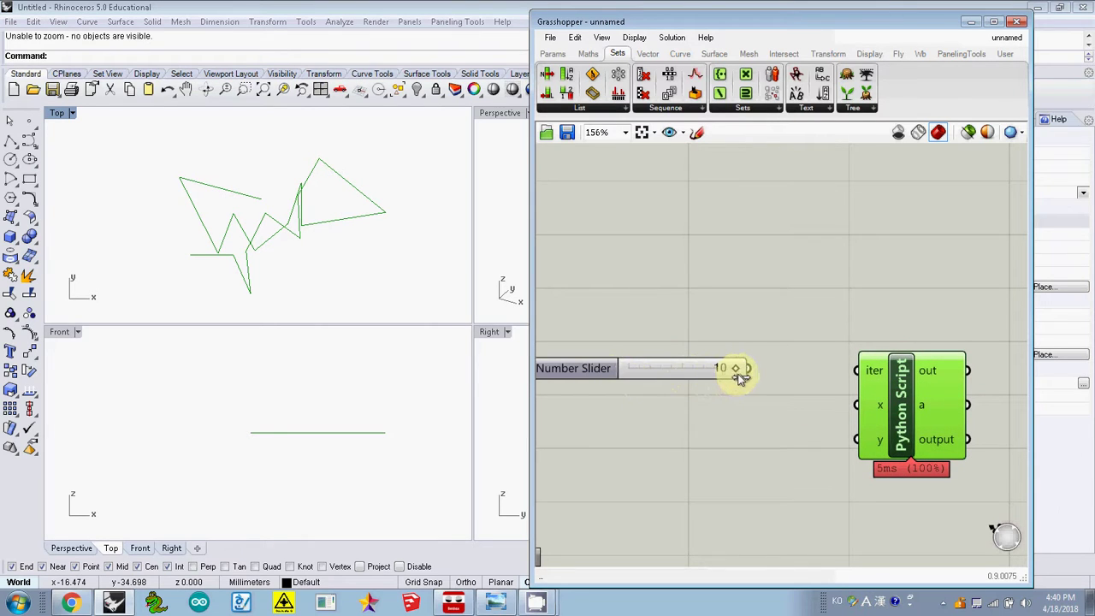
right_click(665, 374)
mouse_move(736, 475)
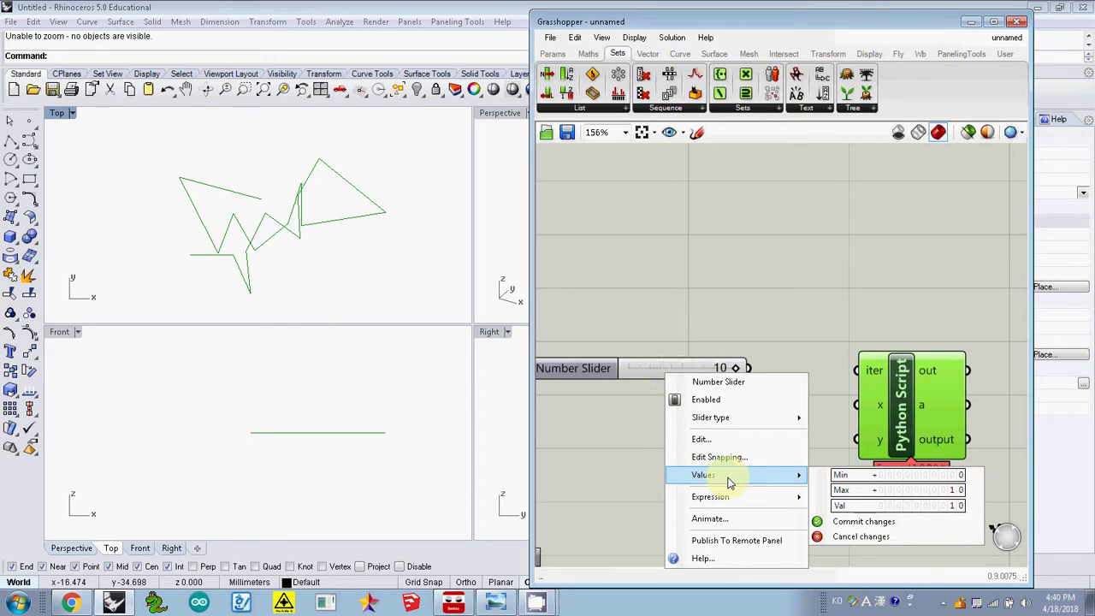
left_click(905, 492)
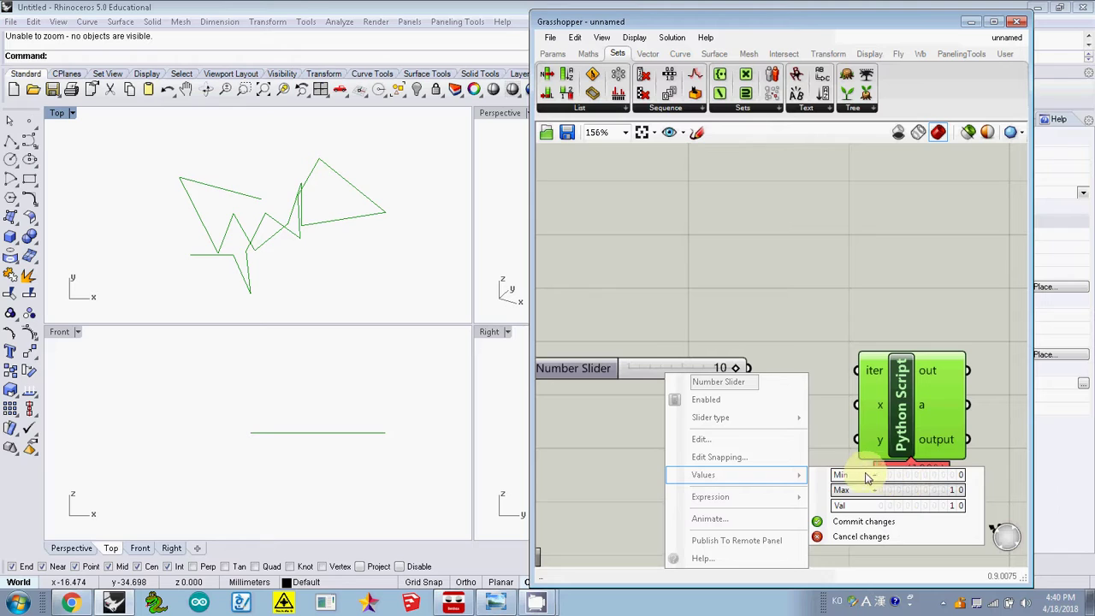
left_click(802, 346)
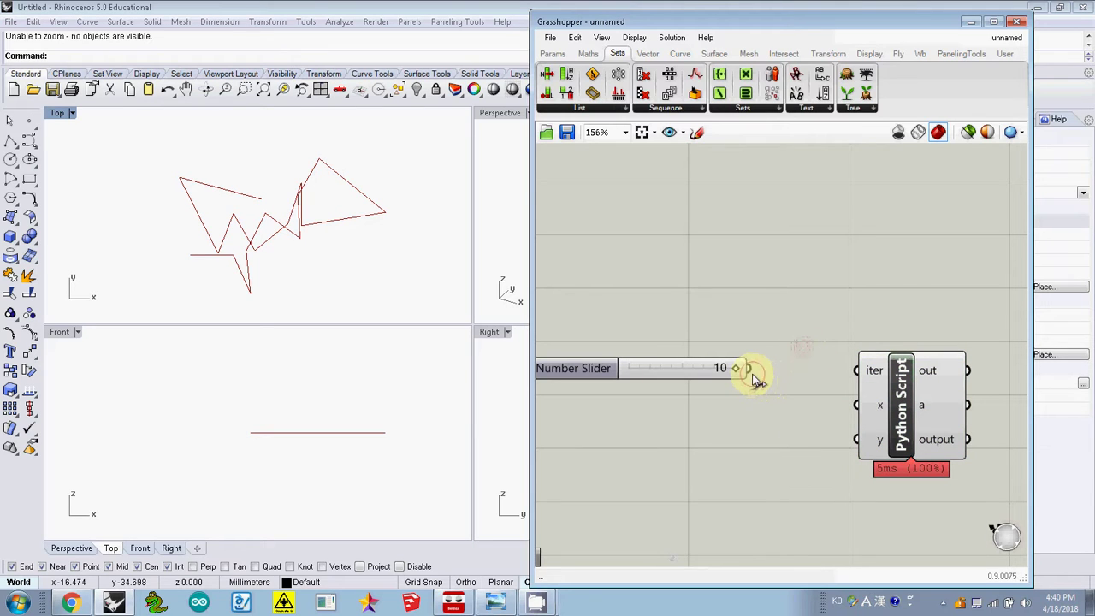
- Wire the Number Slider output into the Python Script's iter input
left_click_drag(749, 369, 856, 375)
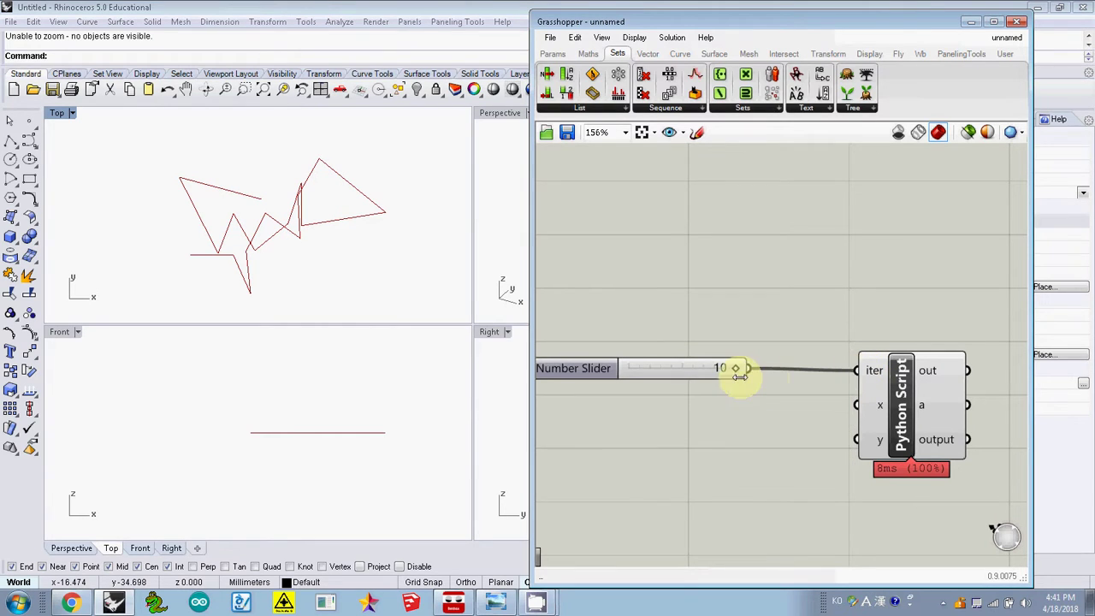
- Check the Number Slider's options to confirm its type is Integers
right_click(674, 370)
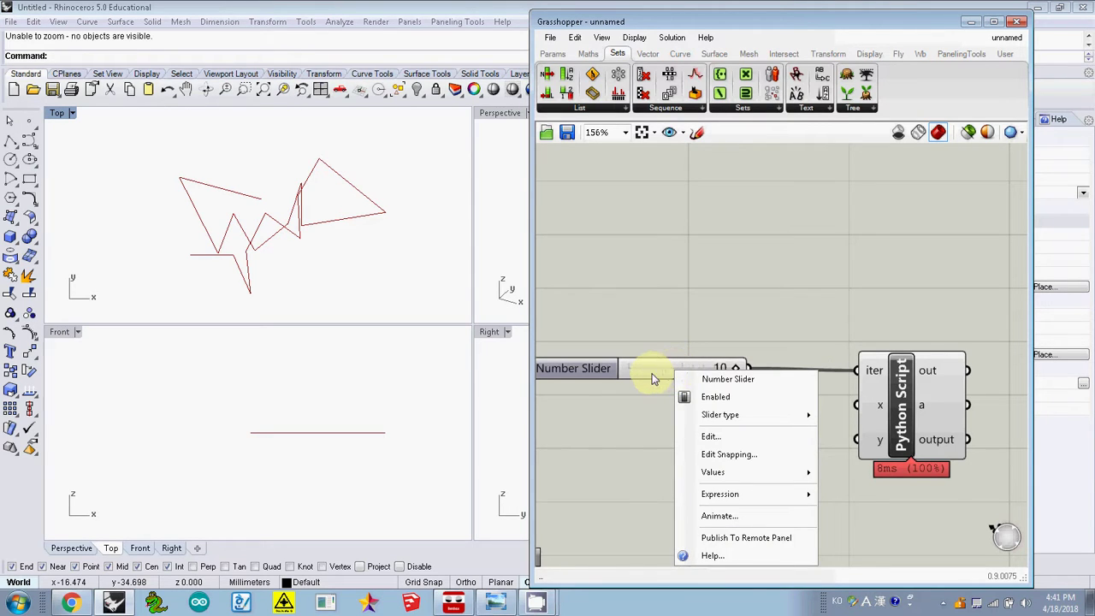
right_click(653, 379)
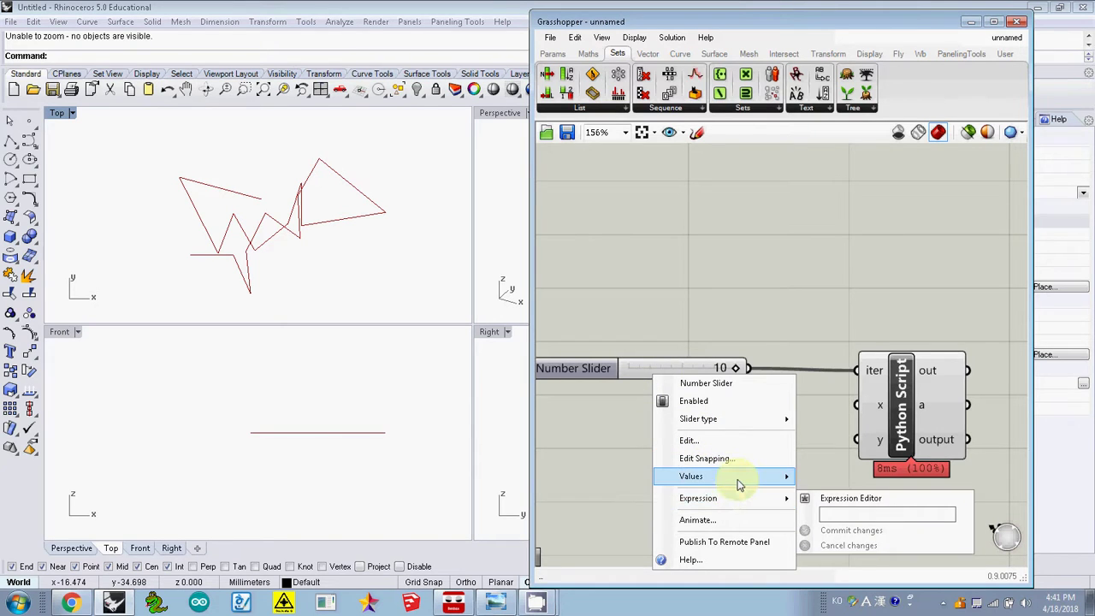
mouse_move(720, 414)
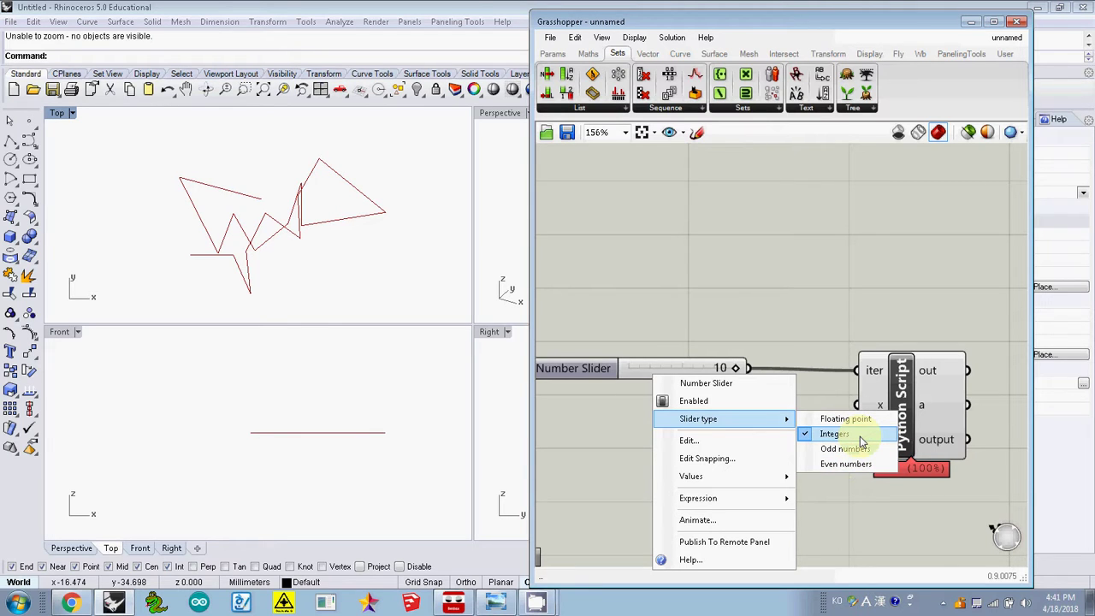
- Set the iter input's type hint to int
right_click(870, 378)
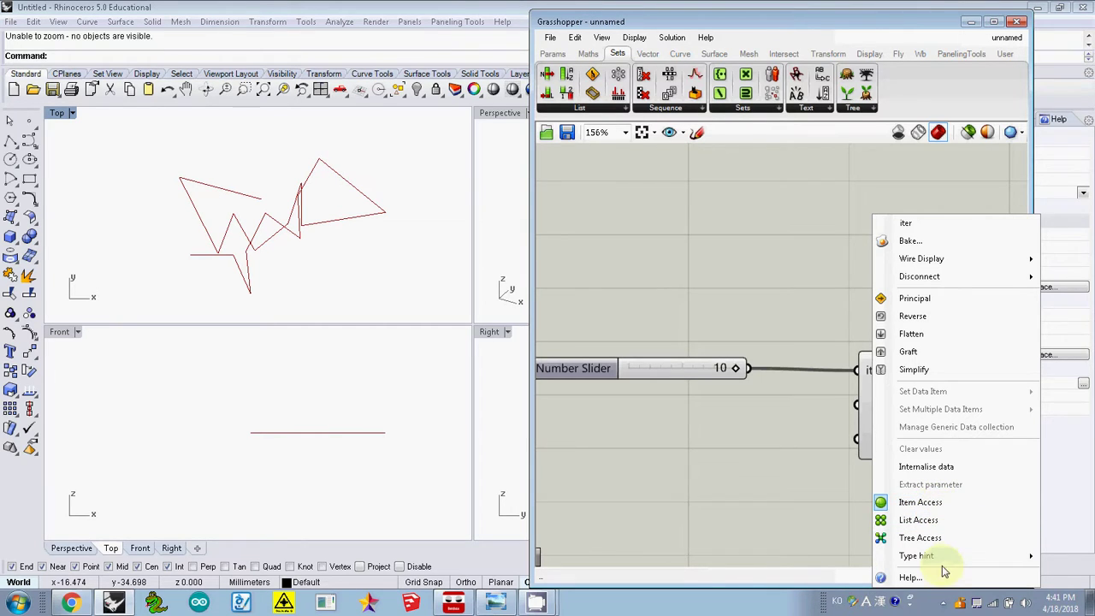
mouse_move(916, 556)
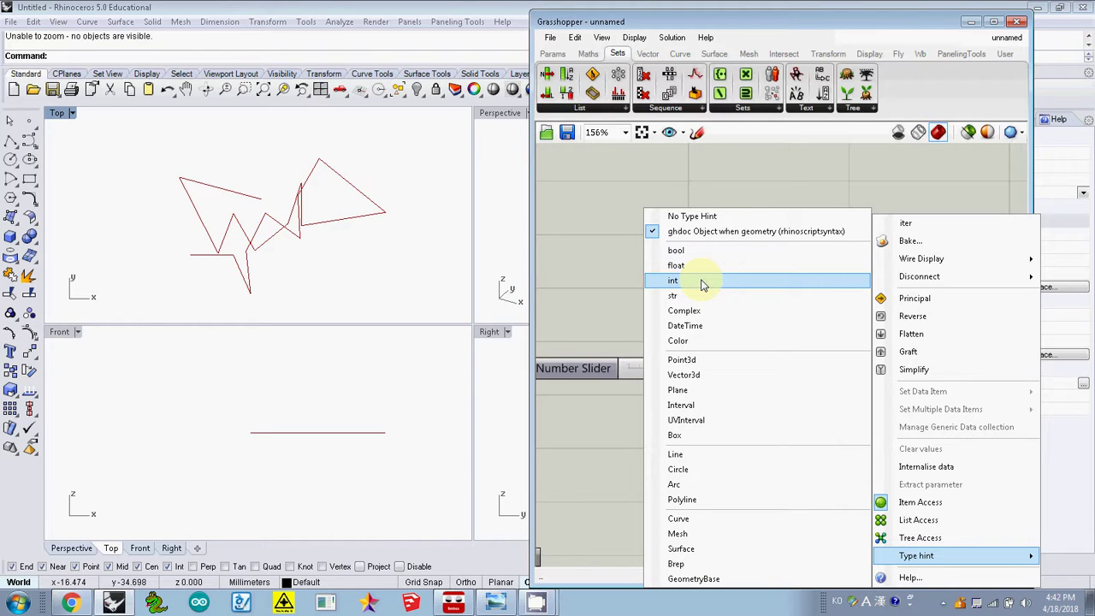
left_click(704, 285)
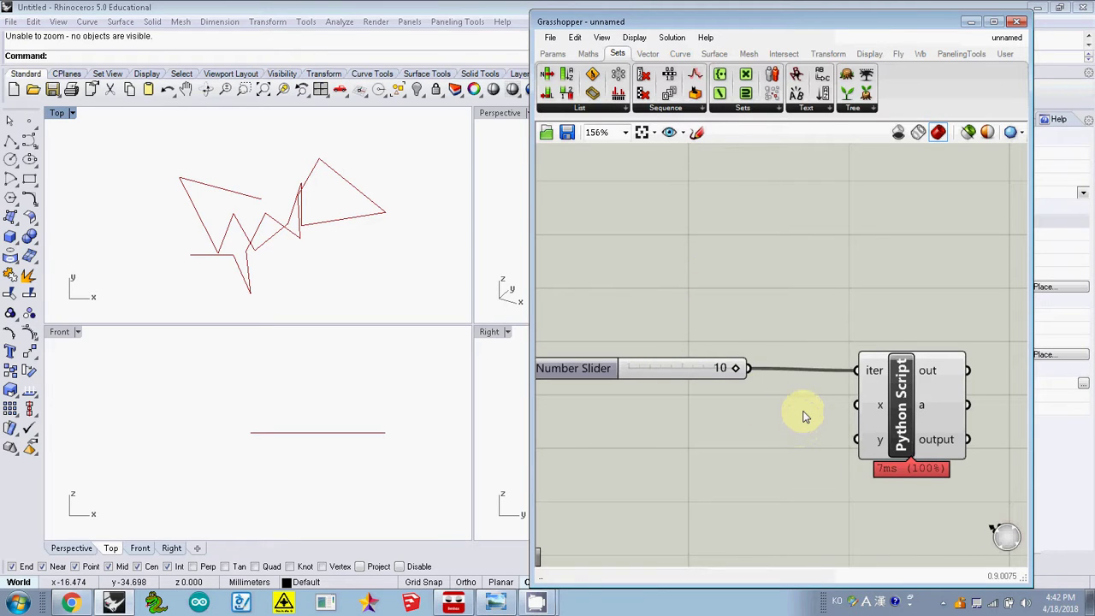
- Open the Python Script editor at the line setting iter to 3
left_click(902, 423)
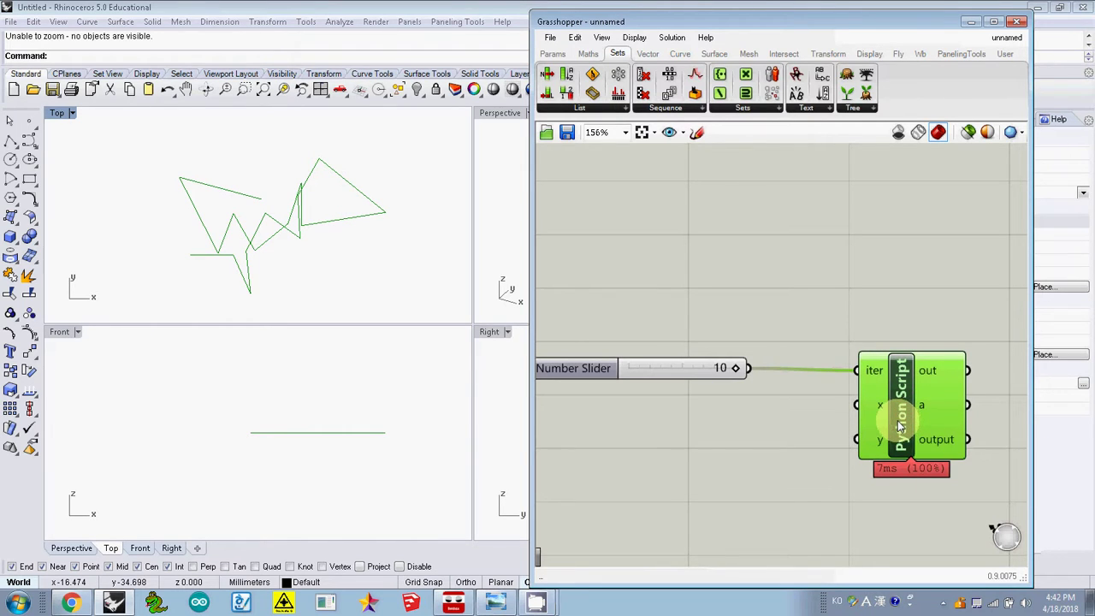
double_click(900, 425)
left_click(203, 291)
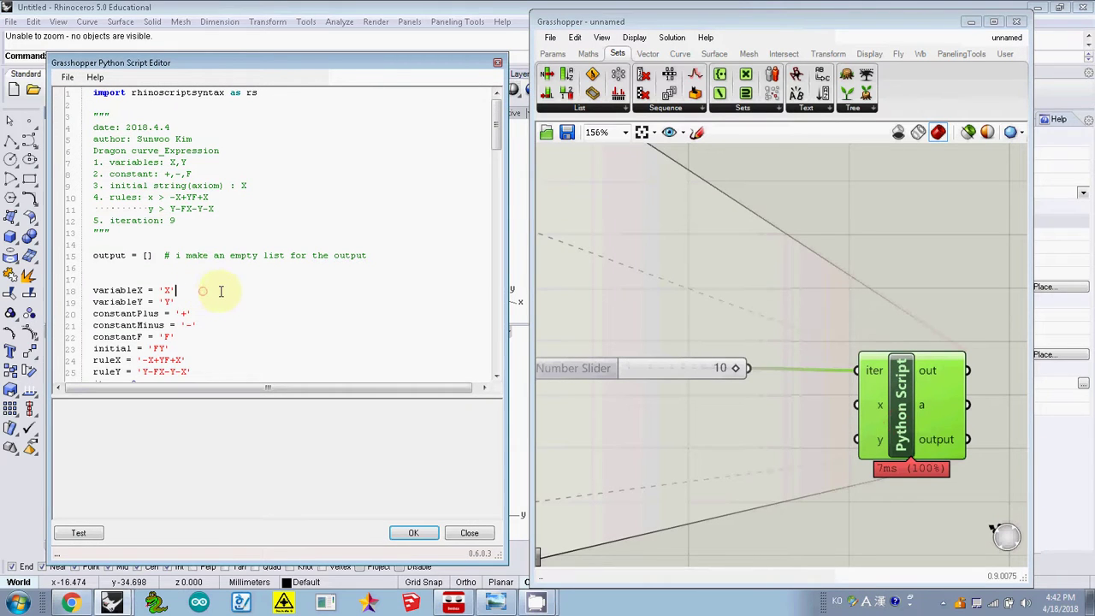
scroll(210, 278, "down", 4)
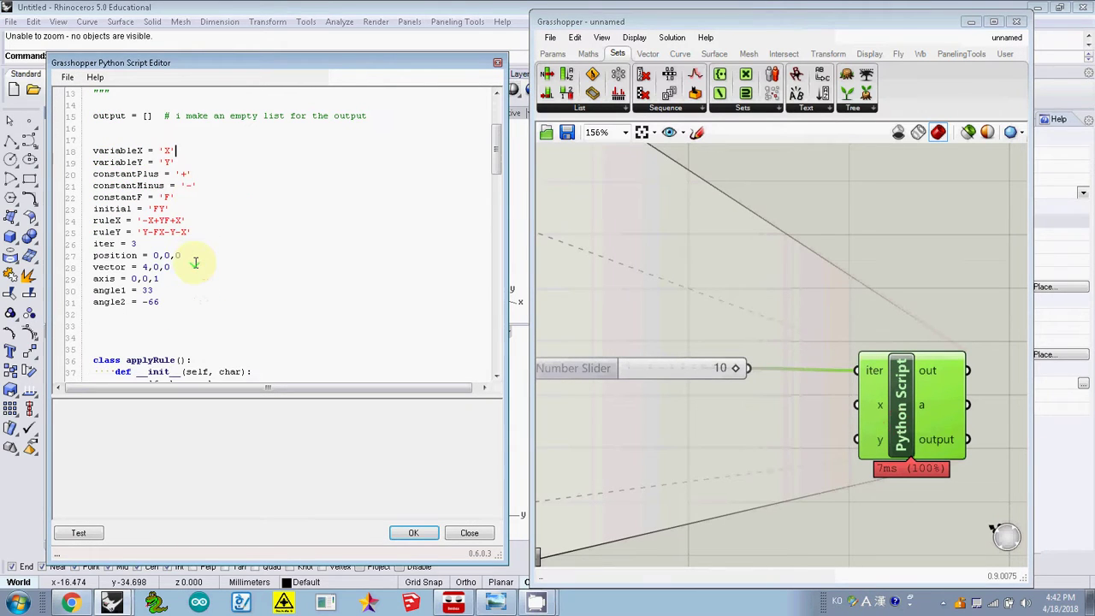
left_click(168, 246)
- Rename the iter input to iterMy
right_click(866, 369)
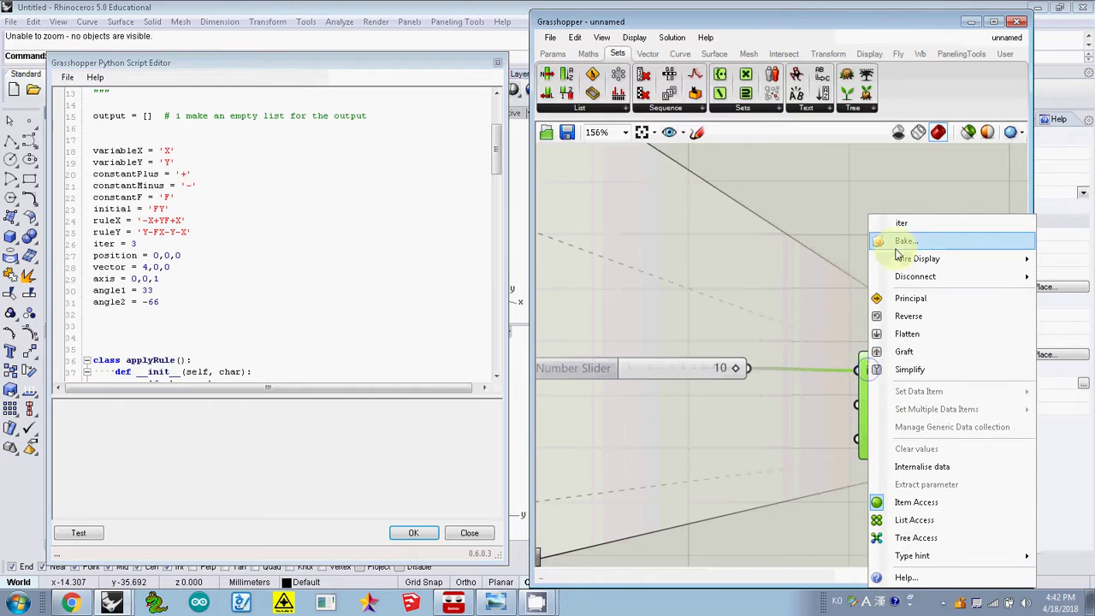
left_click(917, 226)
type("My")
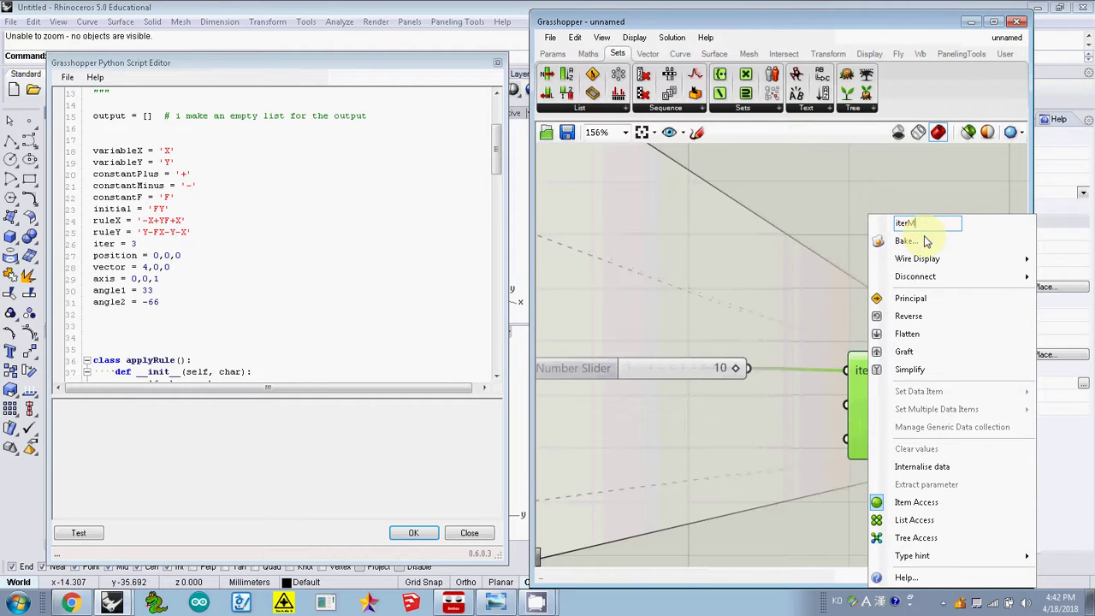
left_click(794, 298)
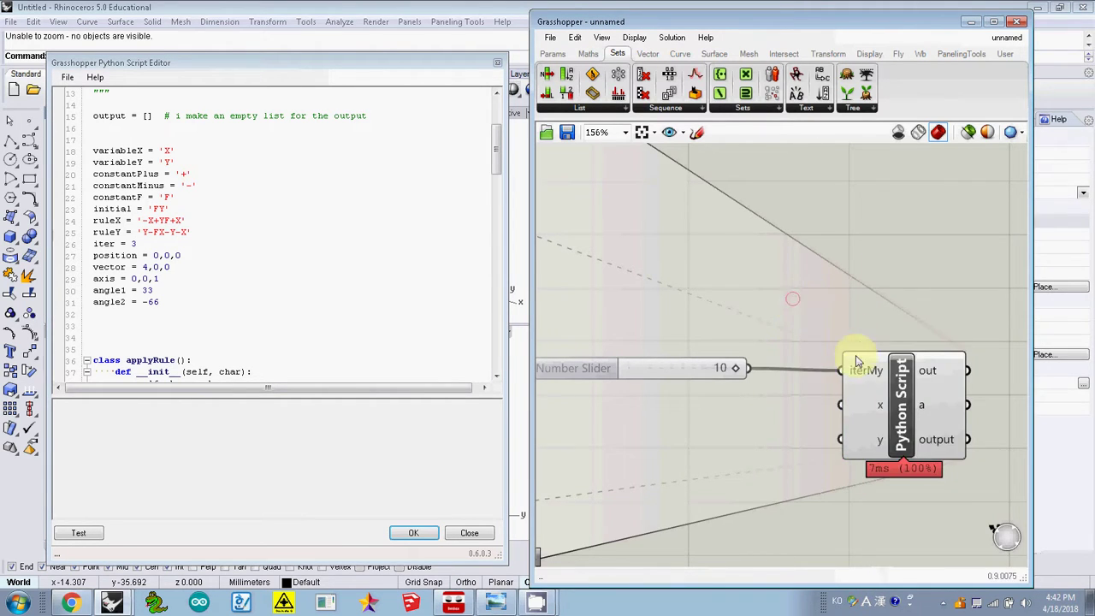
- Change the script line 'iter = 3' to 'iter = iterMy' and test it
left_click(229, 238)
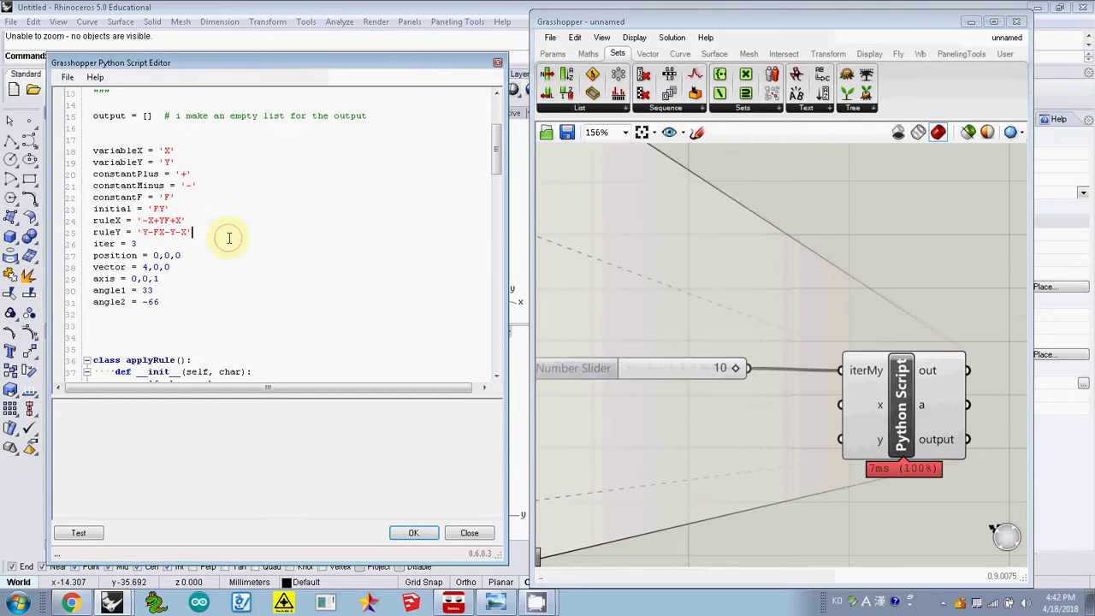
key("BackSpace")
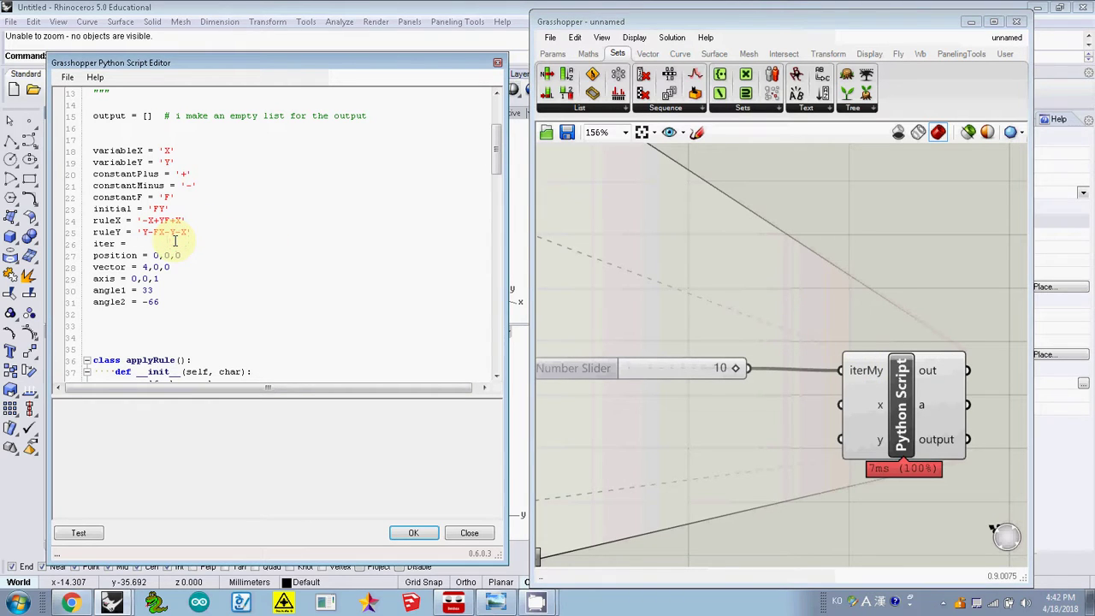
type("interMy")
left_click(78, 531)
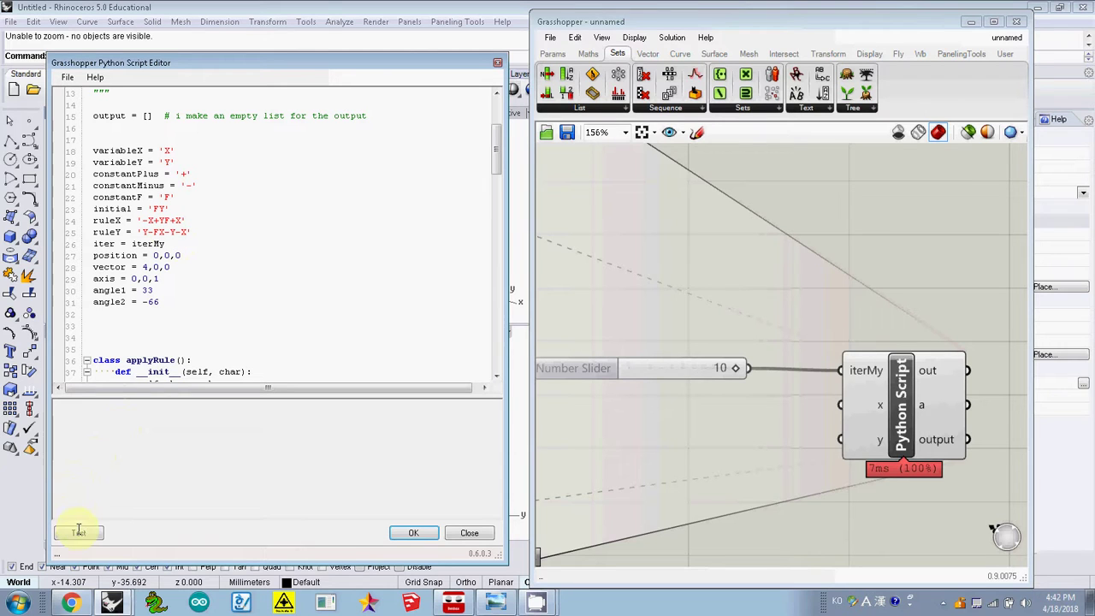
- Lower the slider to 3, retest the script, and close the editor with OK
left_click(730, 369)
left_click_drag(730, 369, 657, 370)
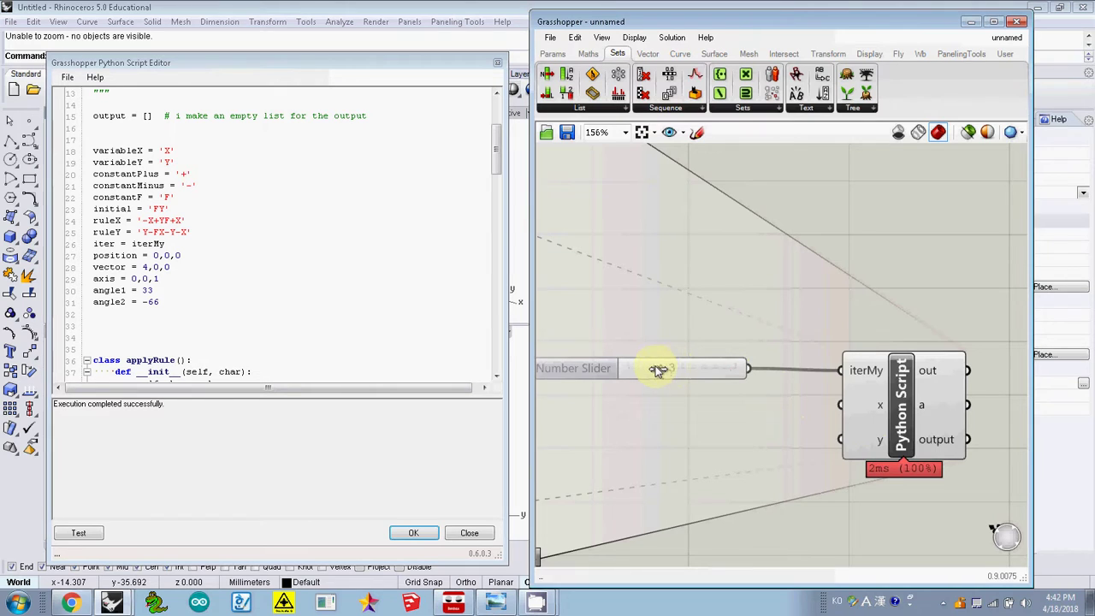
left_click(77, 533)
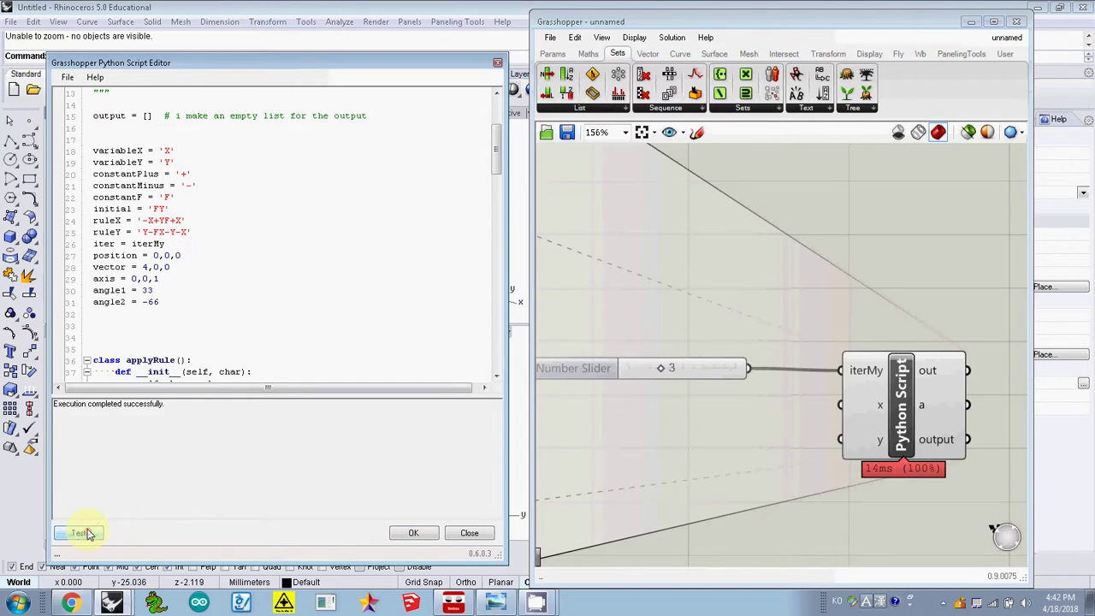
left_click(416, 532)
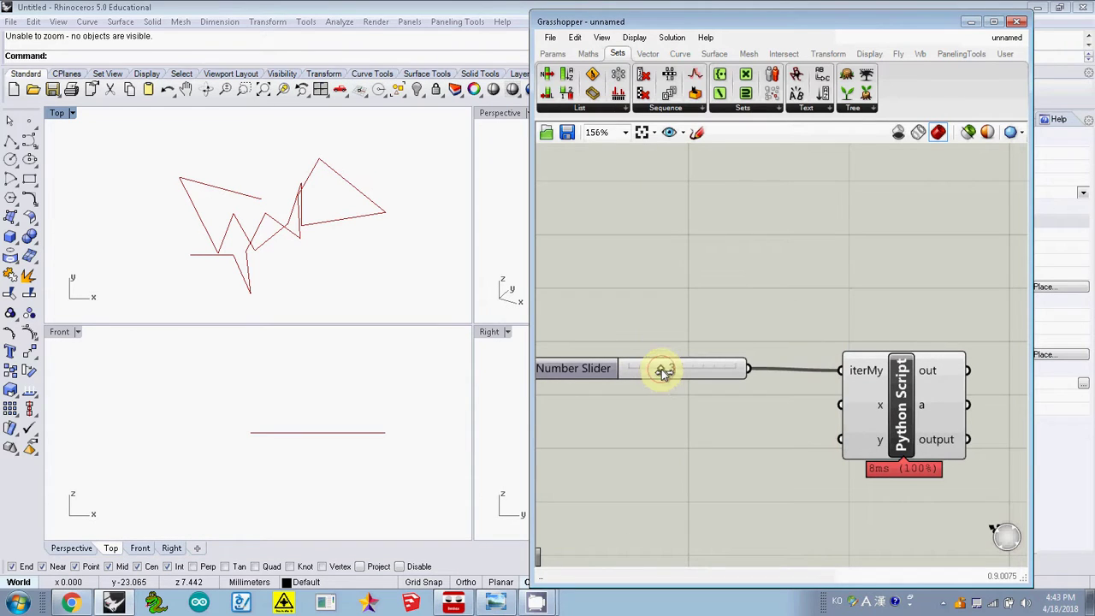
- Raise the slider to 6 and pan the Top view to frame the denser dragon curve
left_click_drag(667, 370, 699, 368)
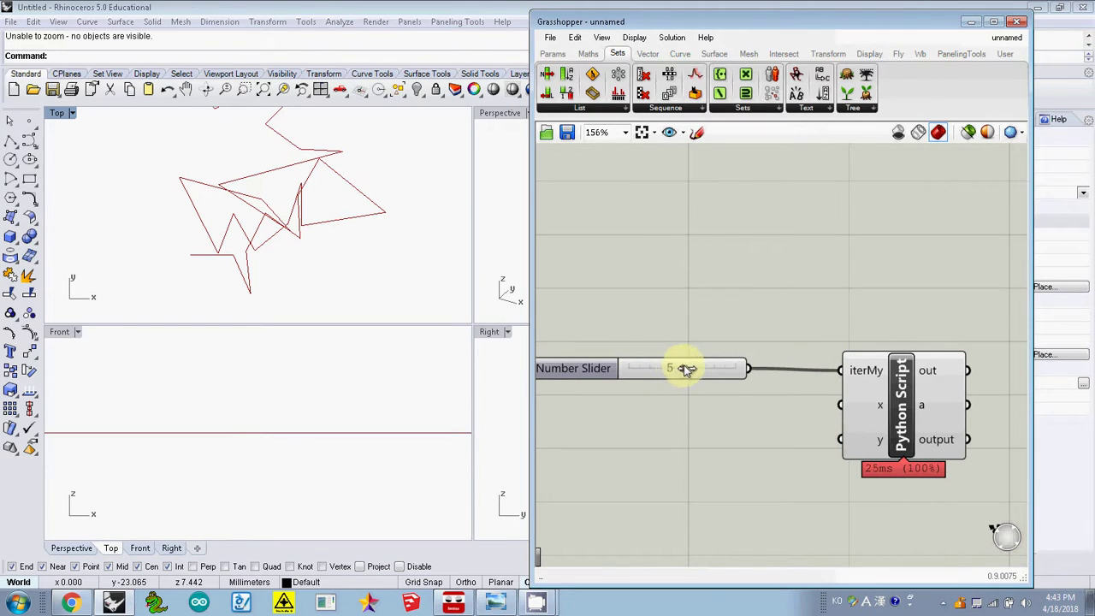
right_click_drag(293, 203, 287, 226)
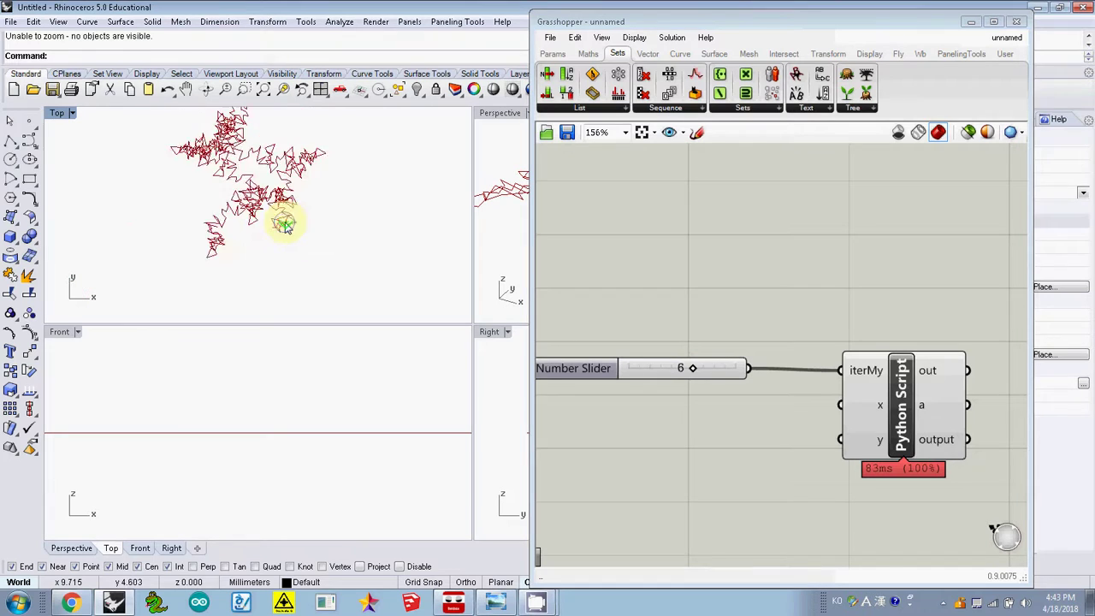